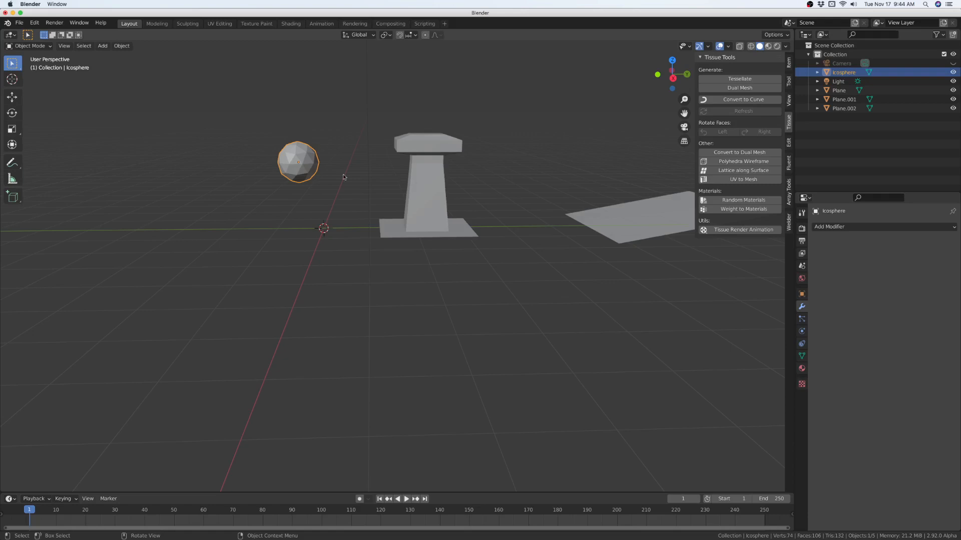
Tessellate the icosphere with the pedestal-shaped Plane as component, using Tri fill mode and relative thickness with scale 1.00
click(419, 182)
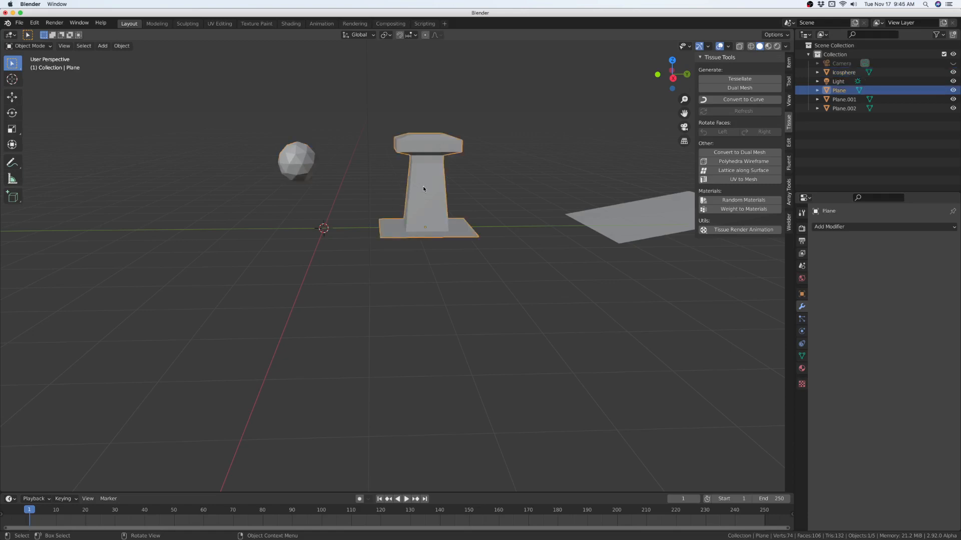
shift+click(305, 161)
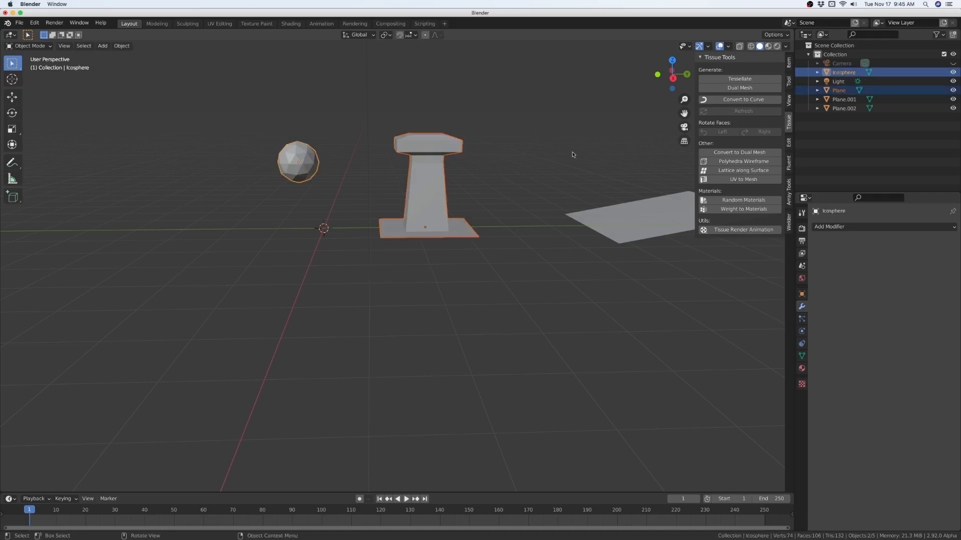
click(740, 79)
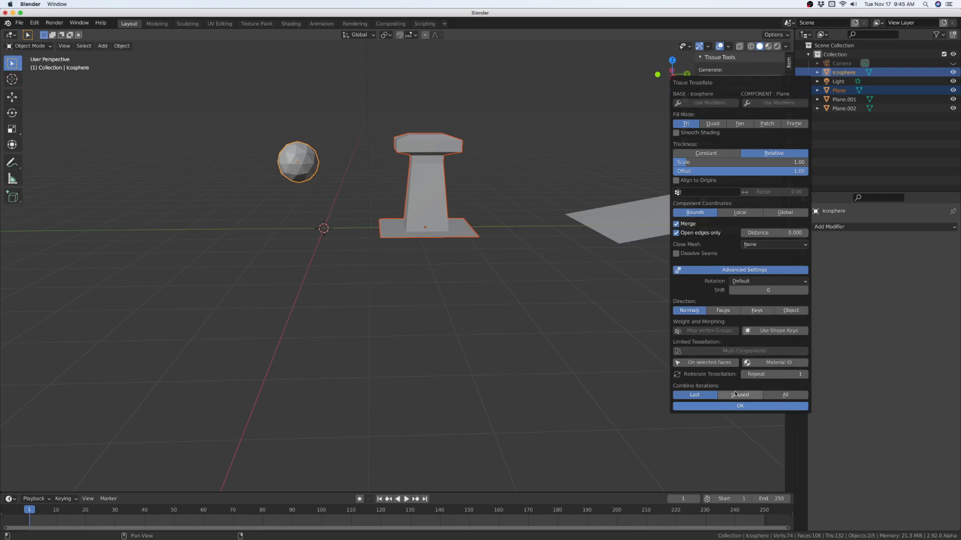
click(734, 406)
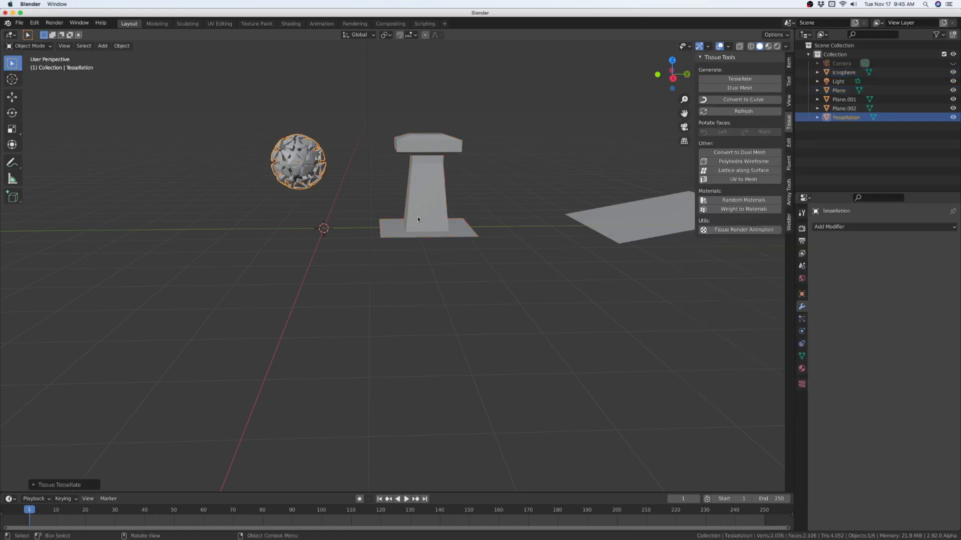
Move the tessellated sphere along the global X axis, away from the original icosphere and out beside the pedestal
middle_drag(302, 135, 302, 160)
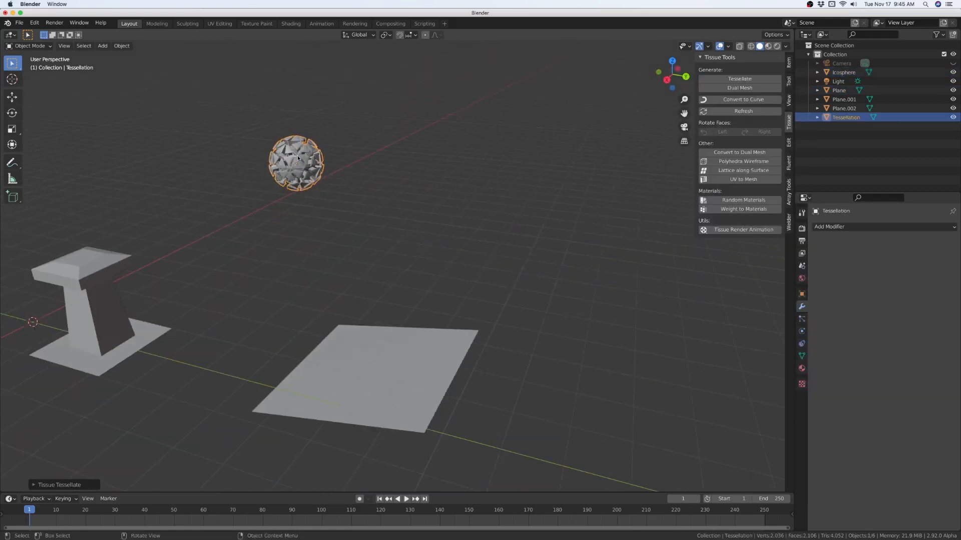
key(g)
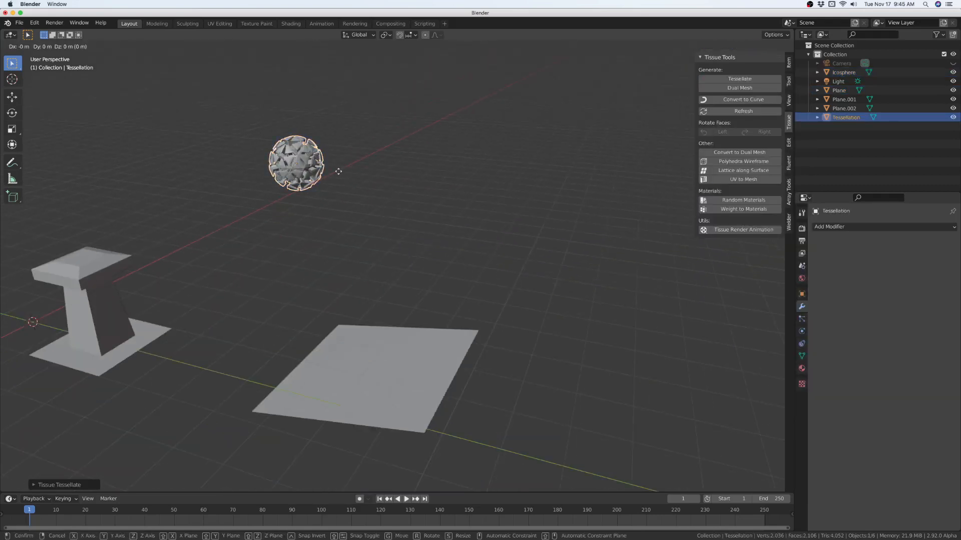
key(x)
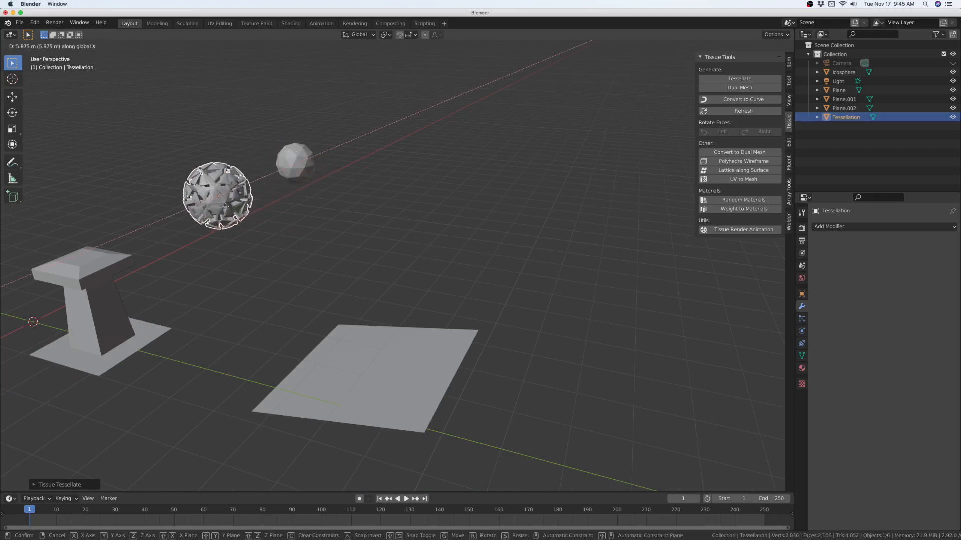
click(63, 315)
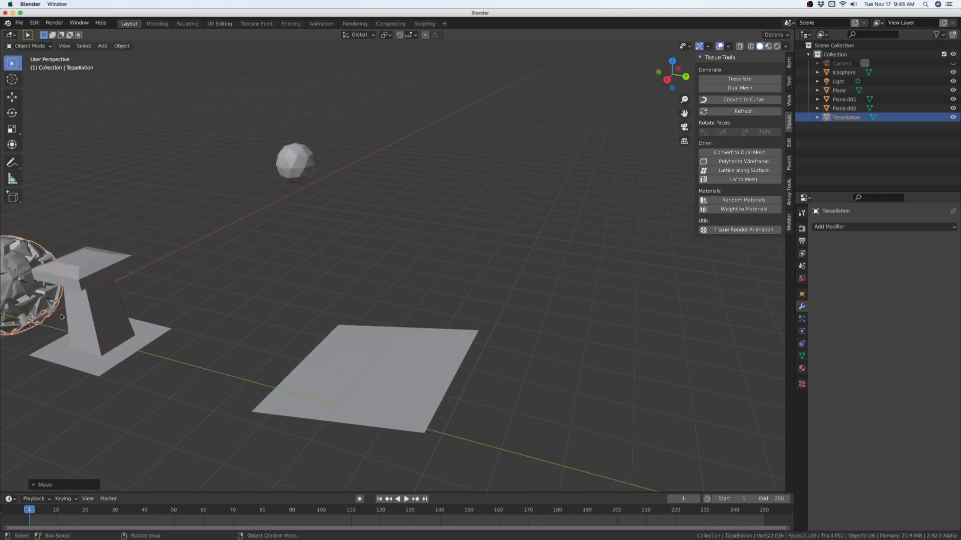
Move the tilted plane Plane.002 along global X and Y so it cuts through the middle of the tessellated sphere
scroll(423, 215, down, 3)
mouse_move(454, 210)
middle_down()
mouse_move(536, 196)
mouse_move(462, 203)
middle_up()
scroll(128, 254, up, 5)
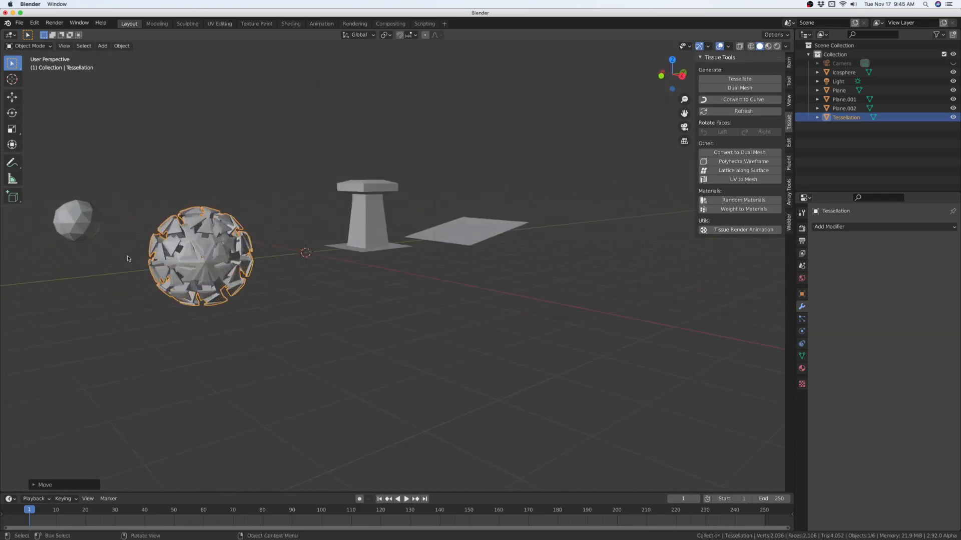
middle_drag(129, 253, 507, 248)
click(718, 257)
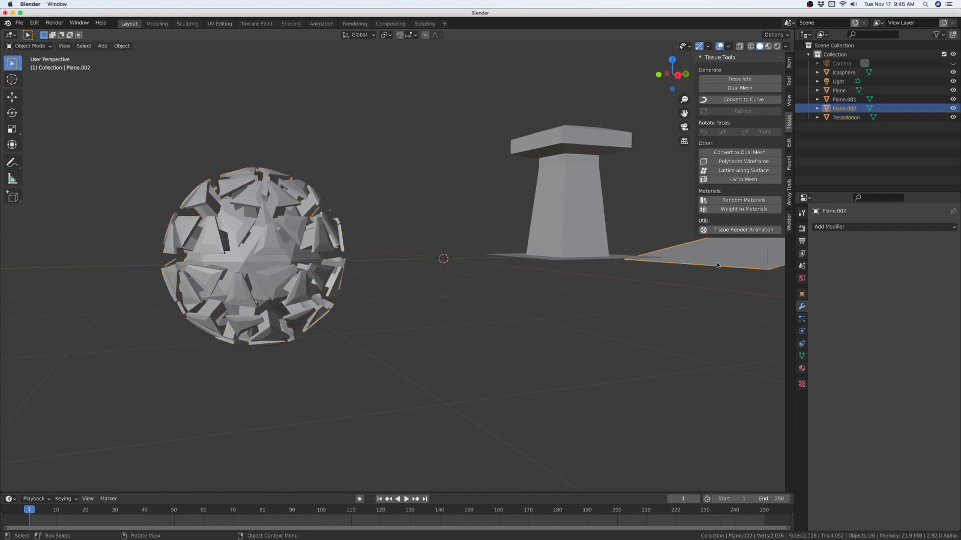
key(g)
key(x)
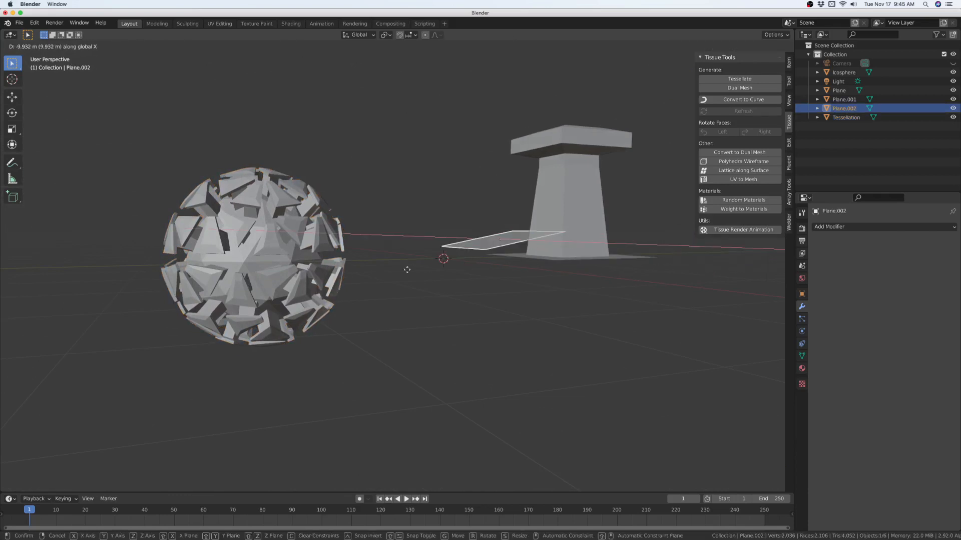
key(y)
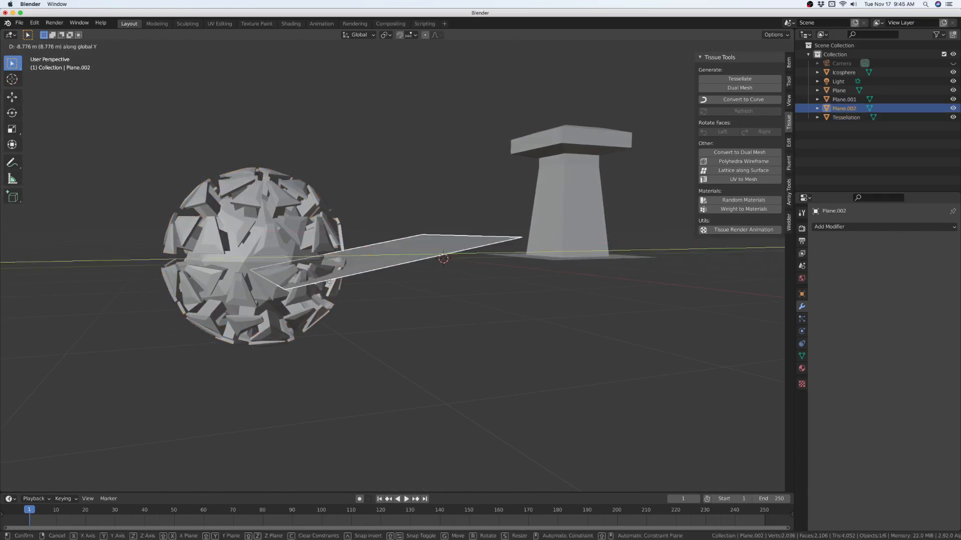
click(237, 289)
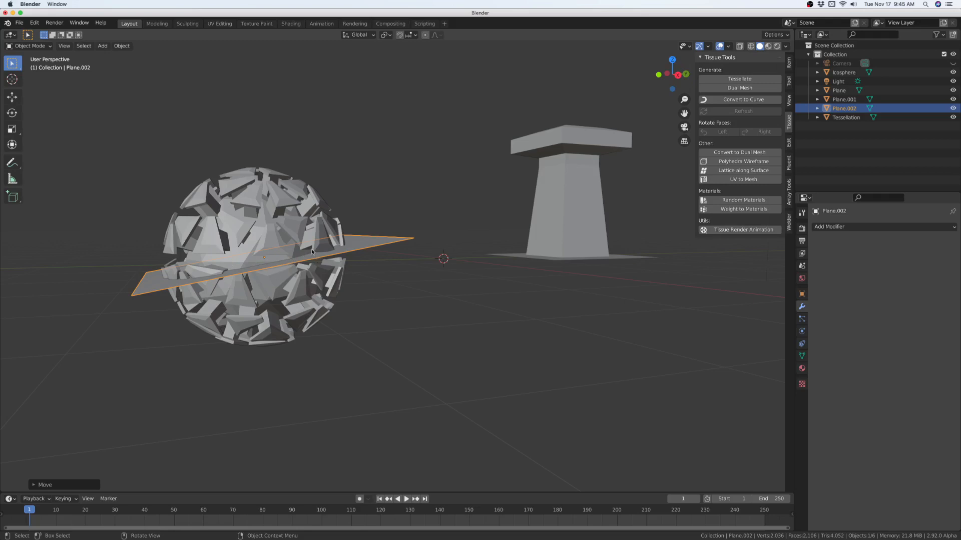
Add a Boolean modifier to the tessellated sphere, set to Intersect with Plane.002 as the object
click(245, 196)
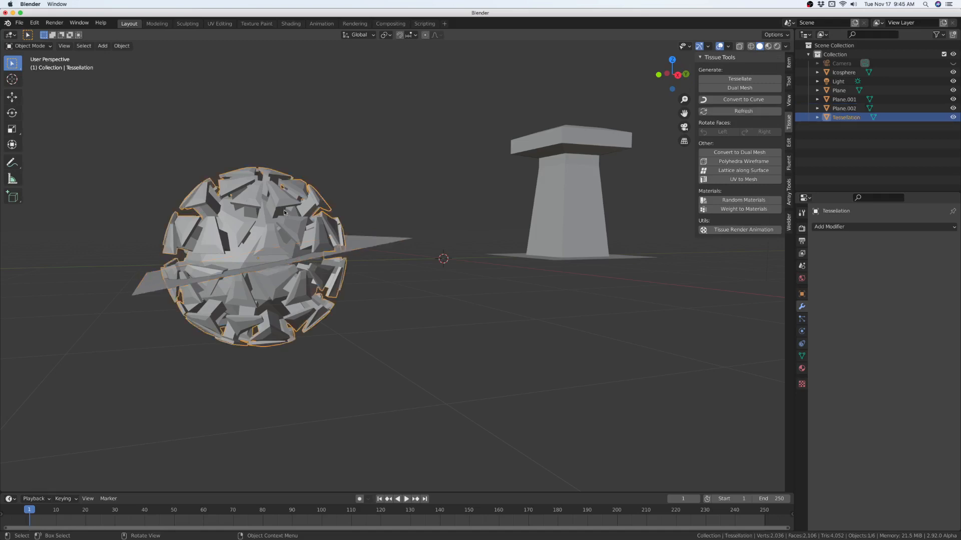
click(828, 227)
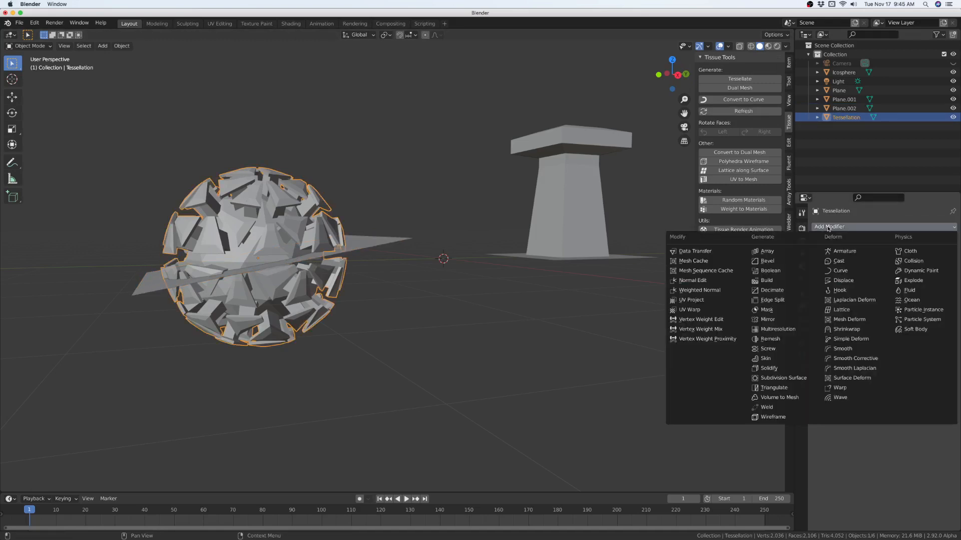
click(770, 270)
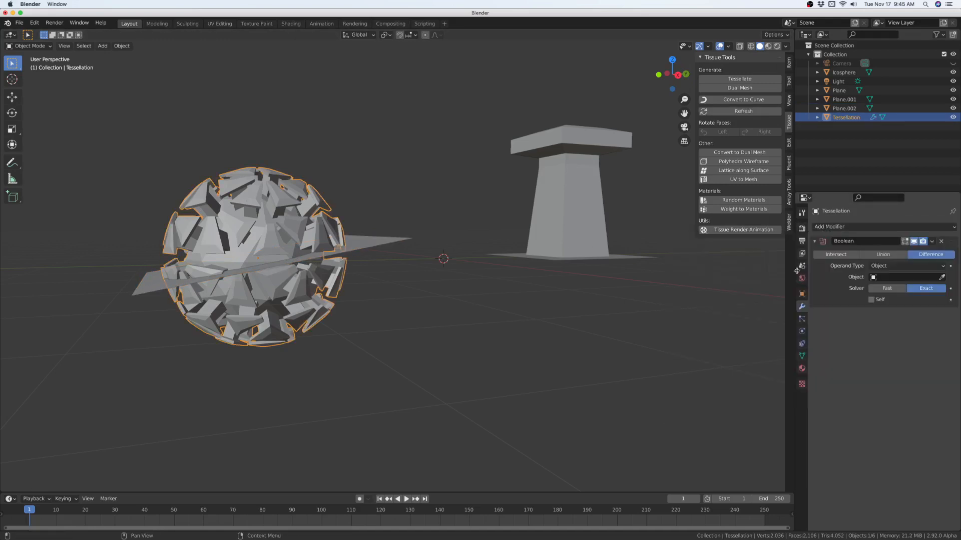
click(842, 255)
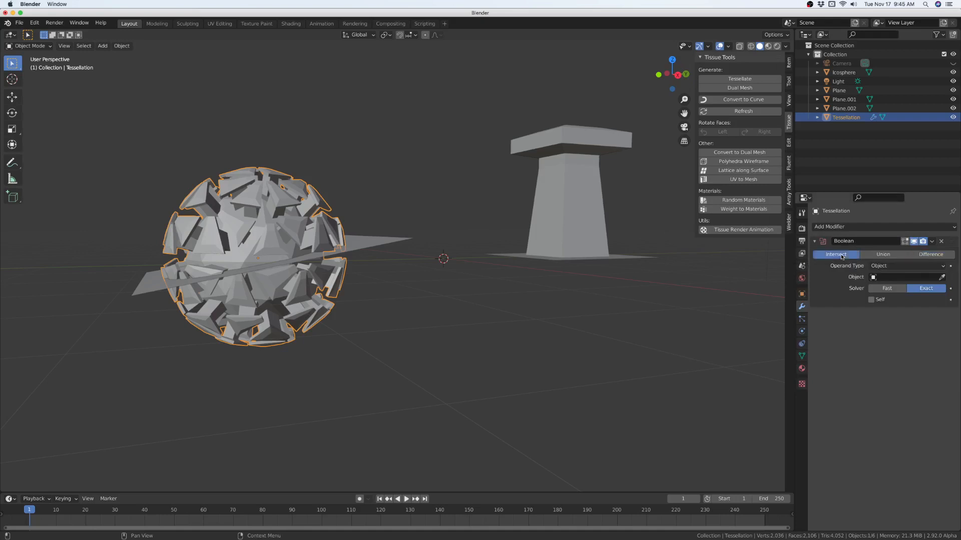
click(891, 278)
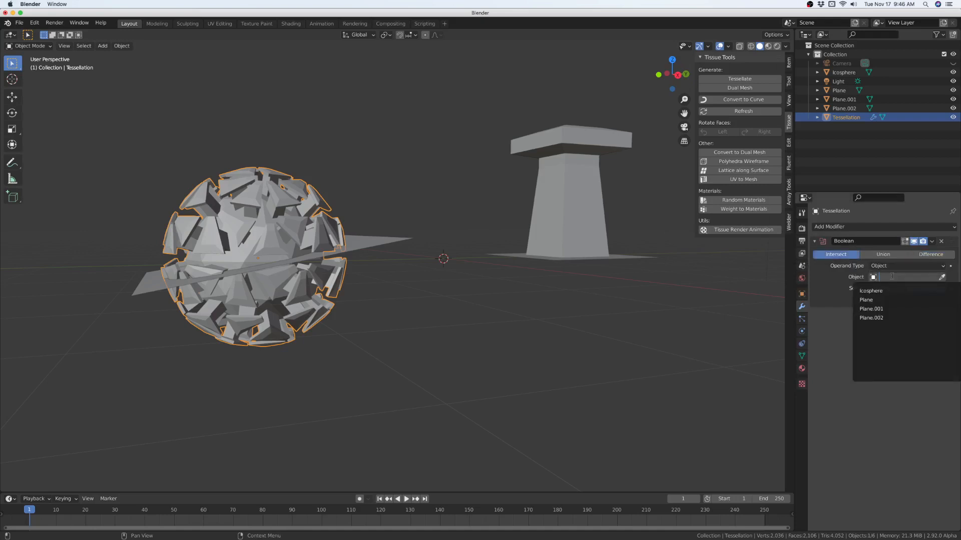
click(884, 317)
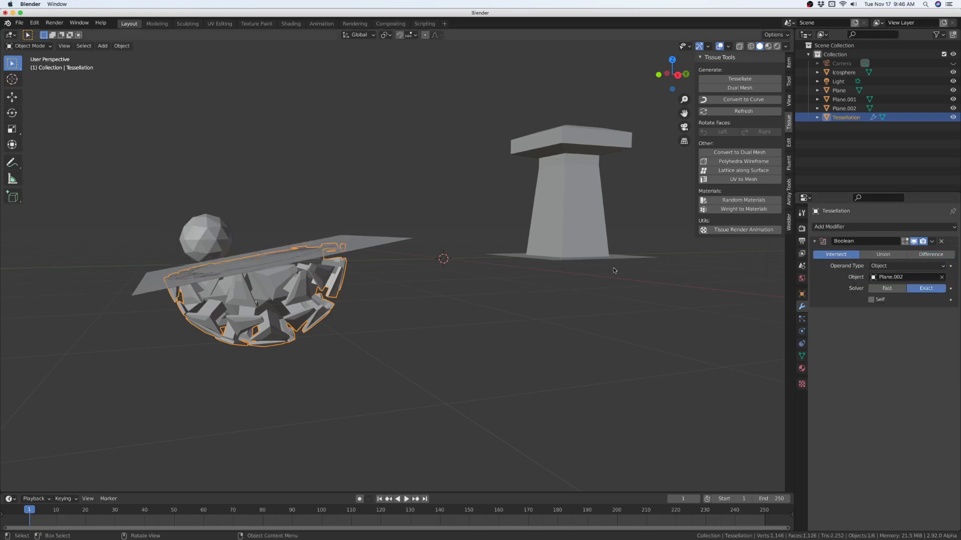
Apply the Boolean modifier on the tessellated sphere
middle_drag(423, 246, 432, 266)
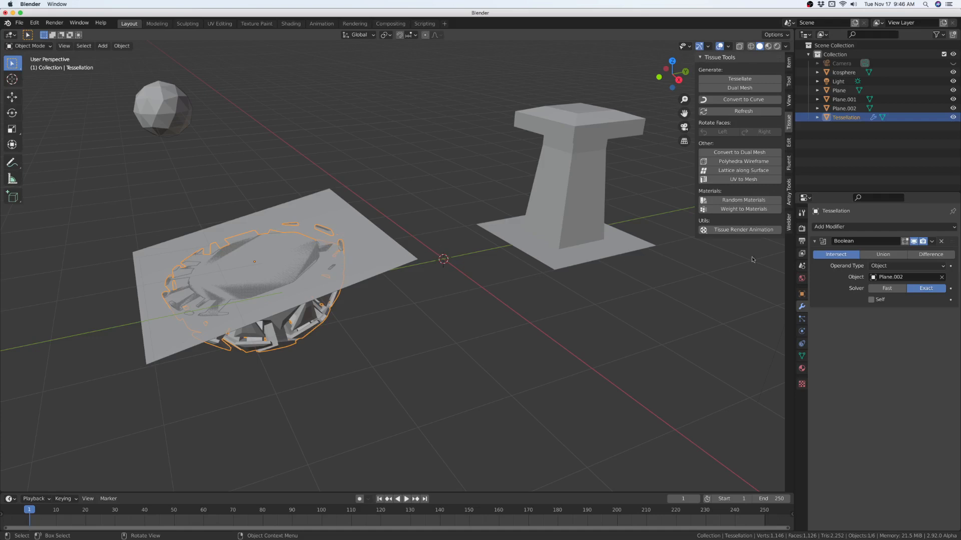
click(932, 241)
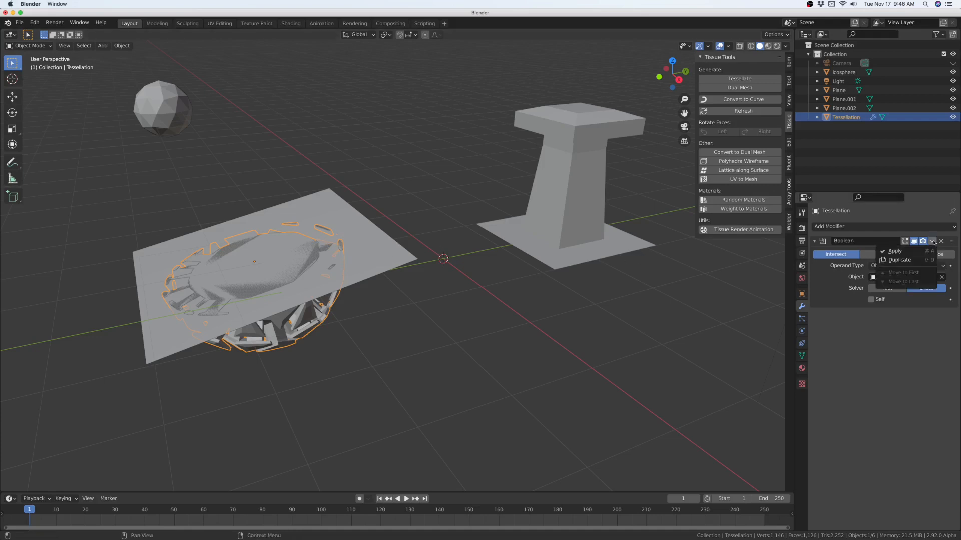
click(908, 252)
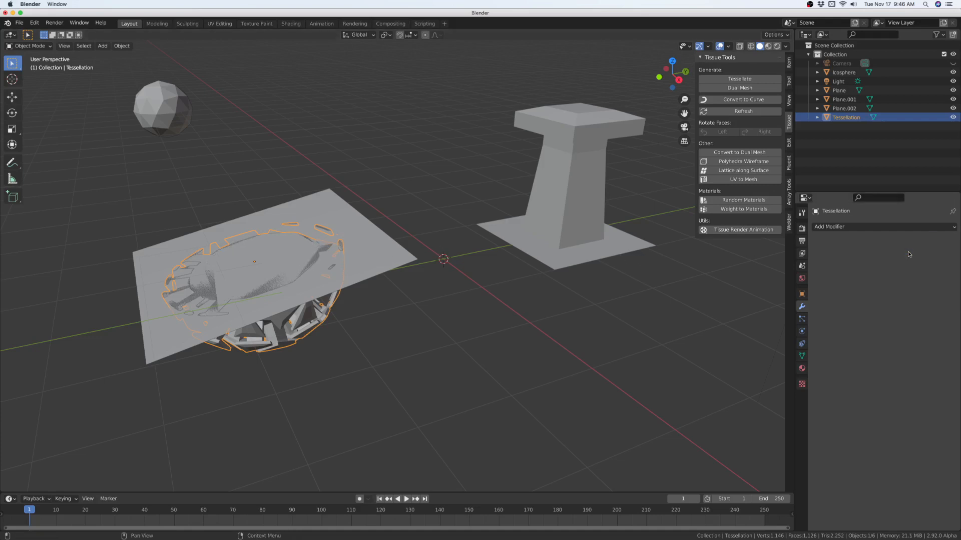
Move Plane.002 along the global Y axis, clear of the cut sphere and over behind the pedestal
click(363, 246)
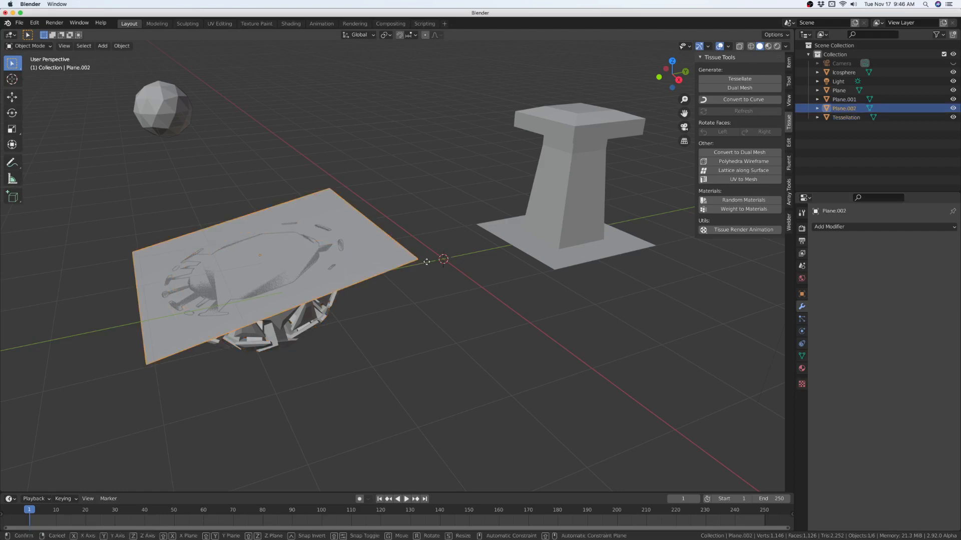
key(g)
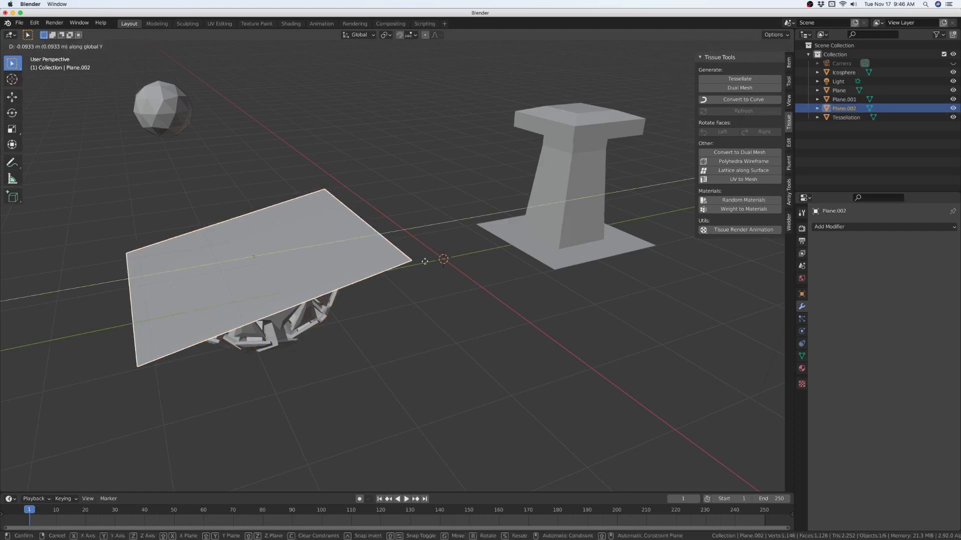
click(1, 343)
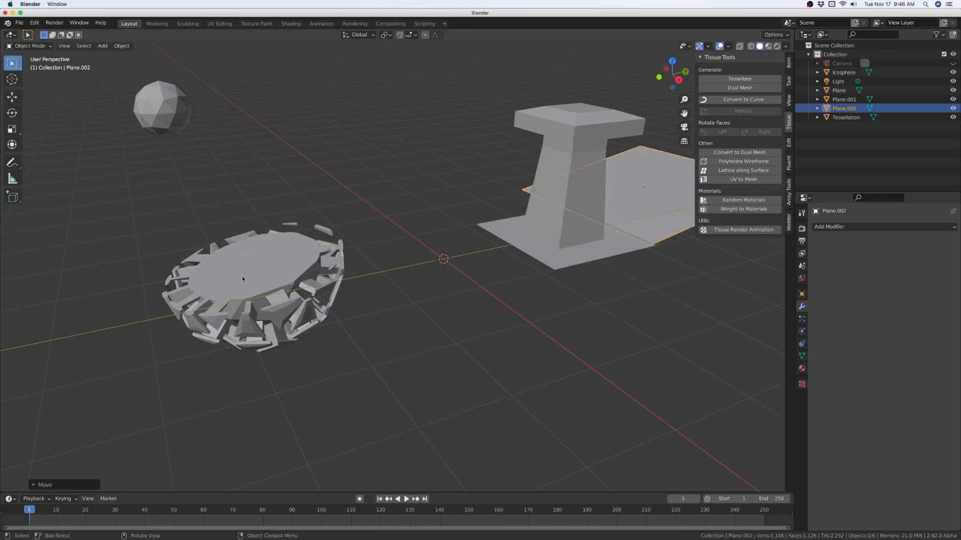
In Edit Mode on the cut tessellation, delete the vertices of the small detached fragment near the 3D cursor
middle_drag(263, 269, 287, 300)
scroll(318, 339, down, 3)
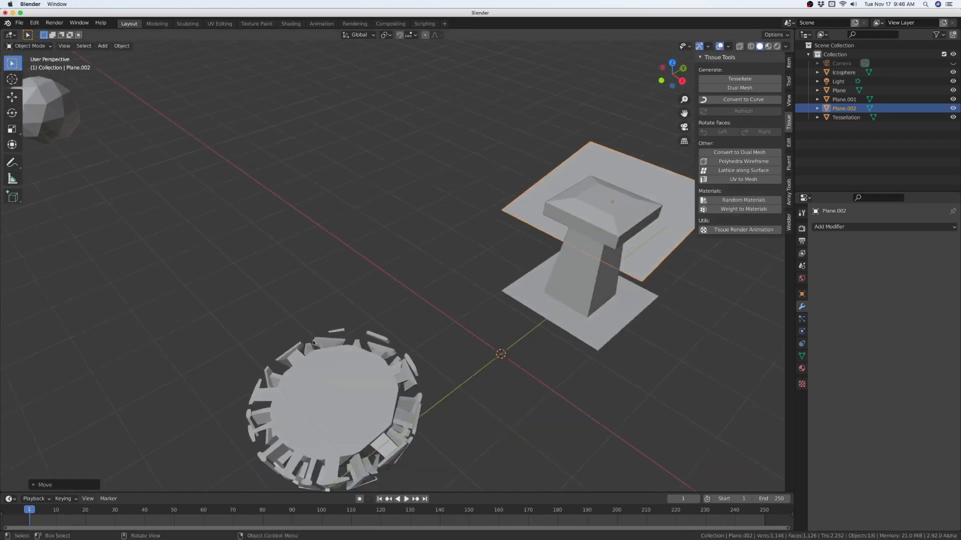
scroll(351, 415, up, 3)
scroll(337, 379, up, 2)
middle_drag(337, 380, 338, 350)
click(311, 187)
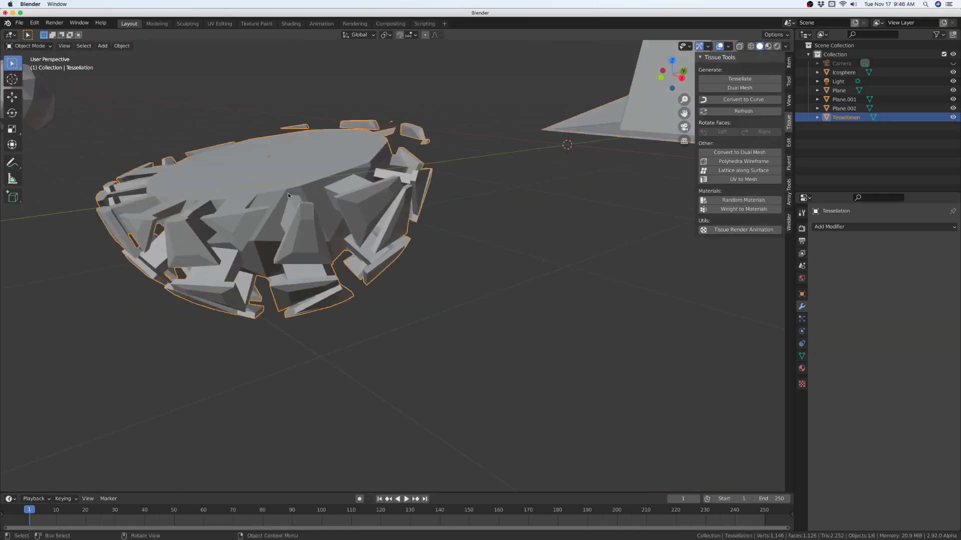
middle_drag(288, 193, 266, 140)
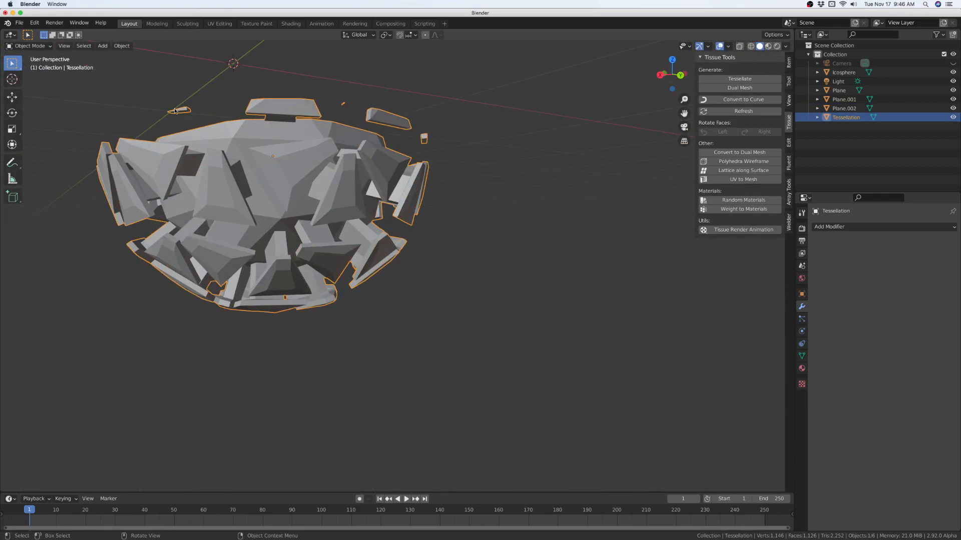
key(Tab)
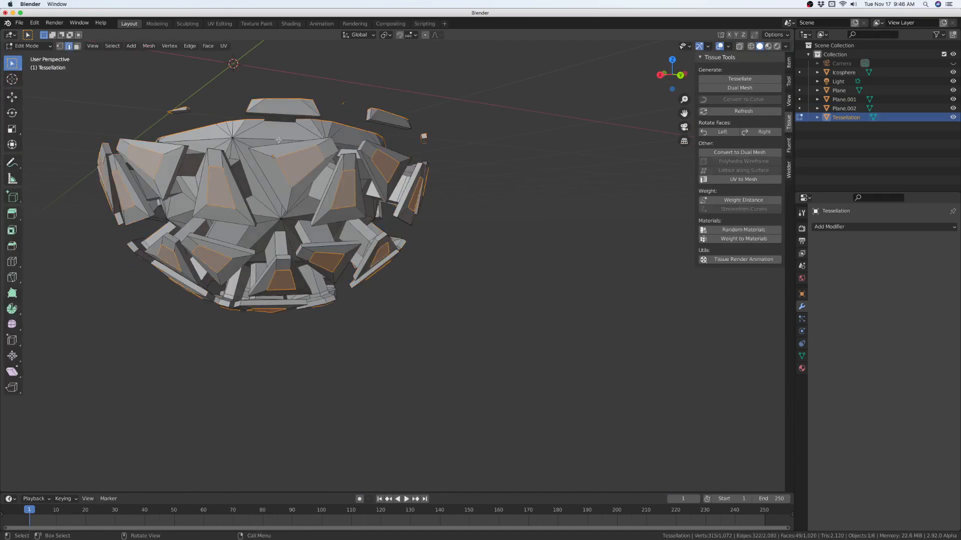
mouse_move(163, 104)
mouse_down()
mouse_move(220, 112)
mouse_move(208, 124)
mouse_up()
key(x)
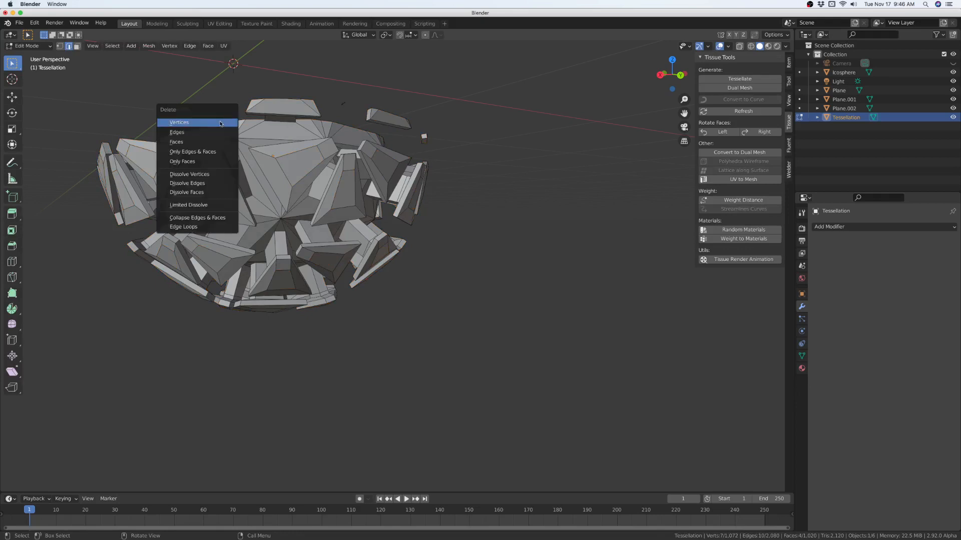
click(220, 123)
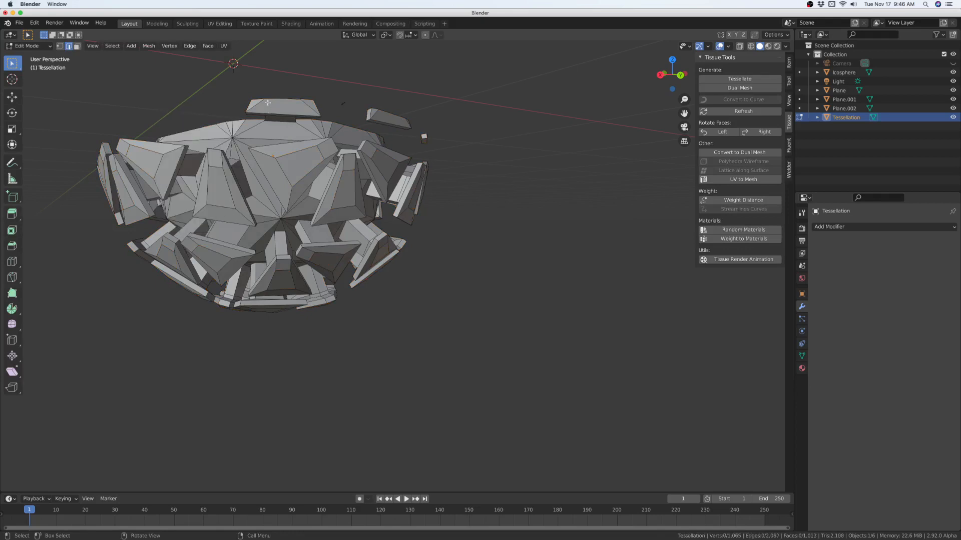
Delete the vertices of the detached wedge above the bowl's rim and of the tiny sliver beside it
key(l)
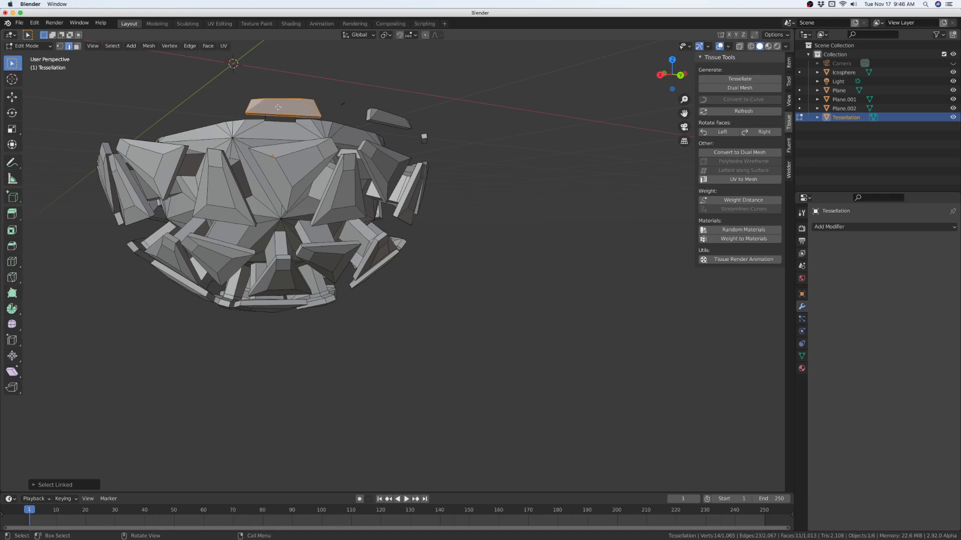
key(x)
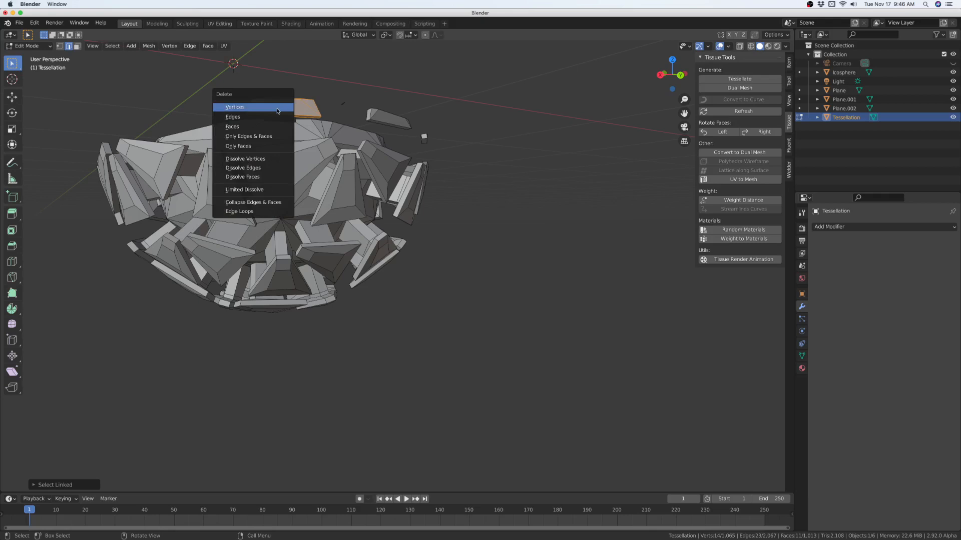
click(278, 108)
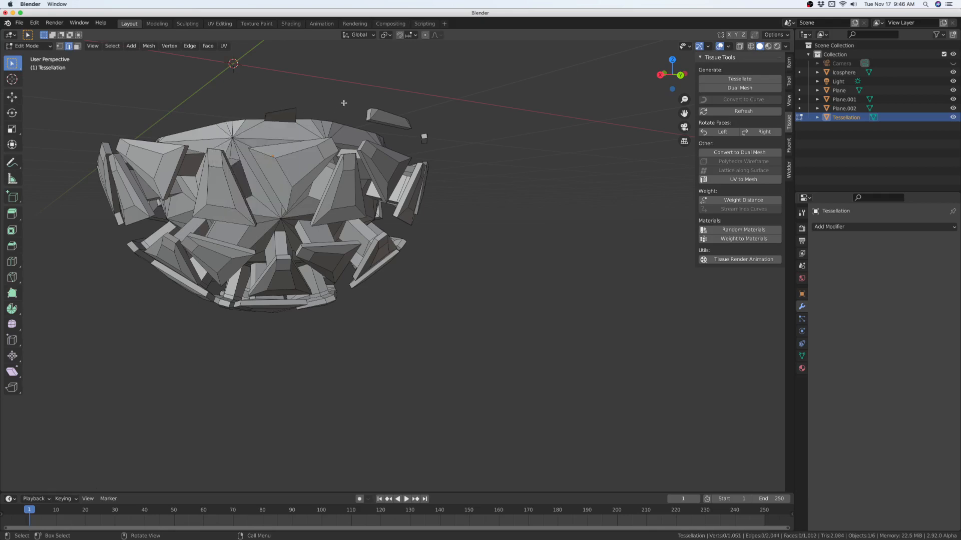
key(l)
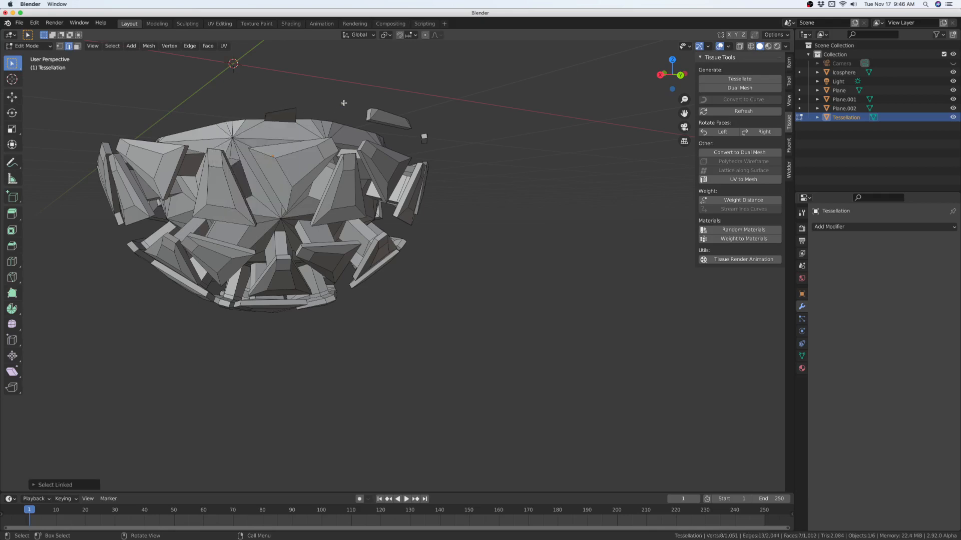
key(x)
click(377, 123)
Delete the vertices of the two remaining linked fragments floating beyond the bowl's far rim
middle_drag(364, 131, 395, 111)
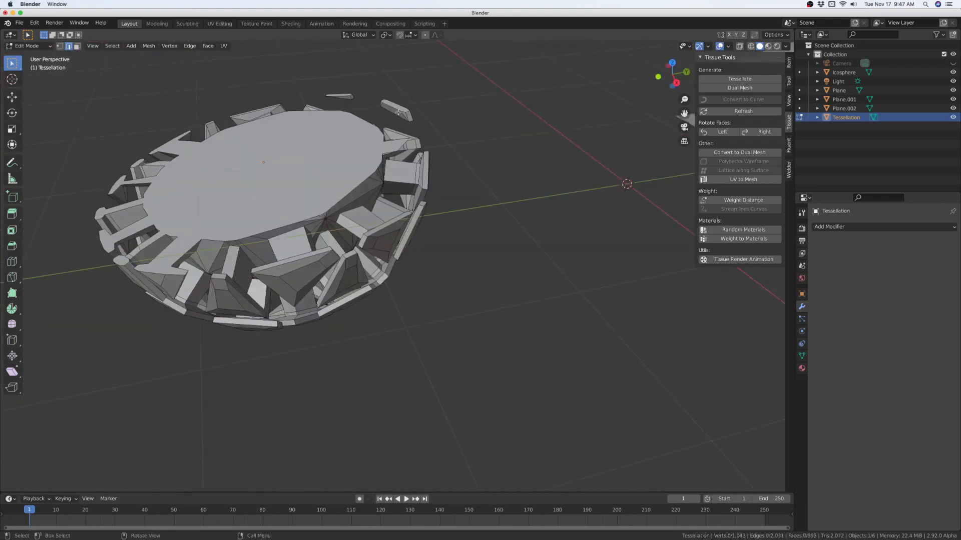
key(l)
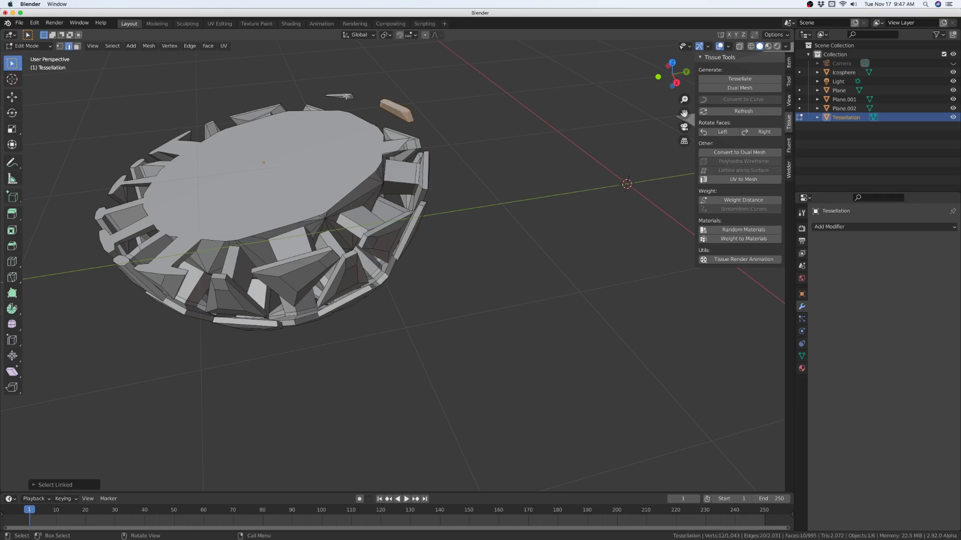
key(l)
key(x)
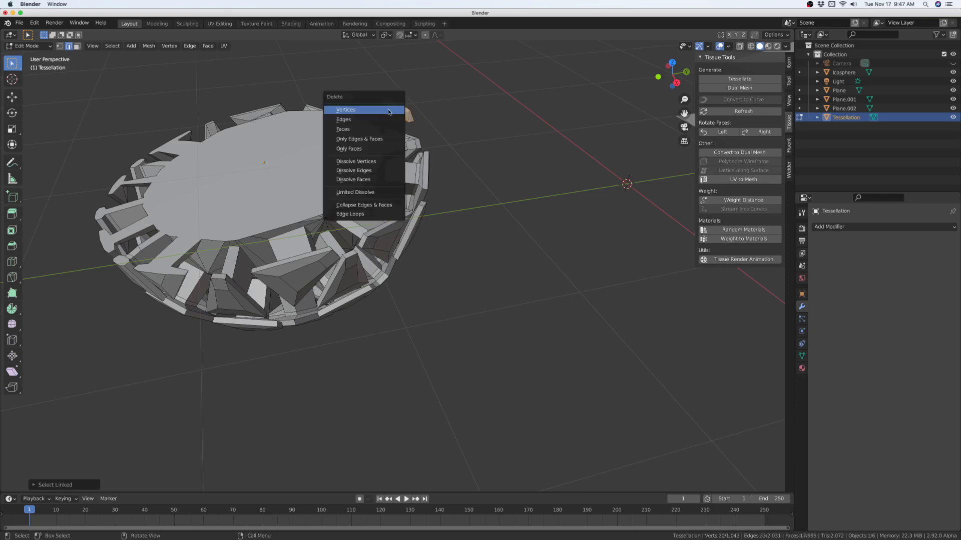
click(388, 111)
In Object Mode, try a Subdivision Surface modifier on the tessellated bowl with the viewport levels set to 2
middle_drag(388, 110, 298, 171)
click(298, 170)
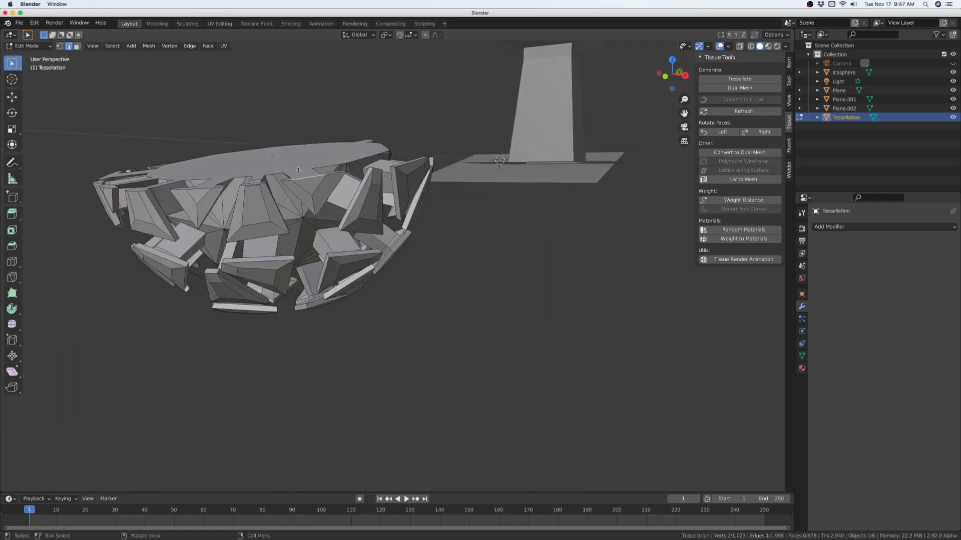
key(Tab)
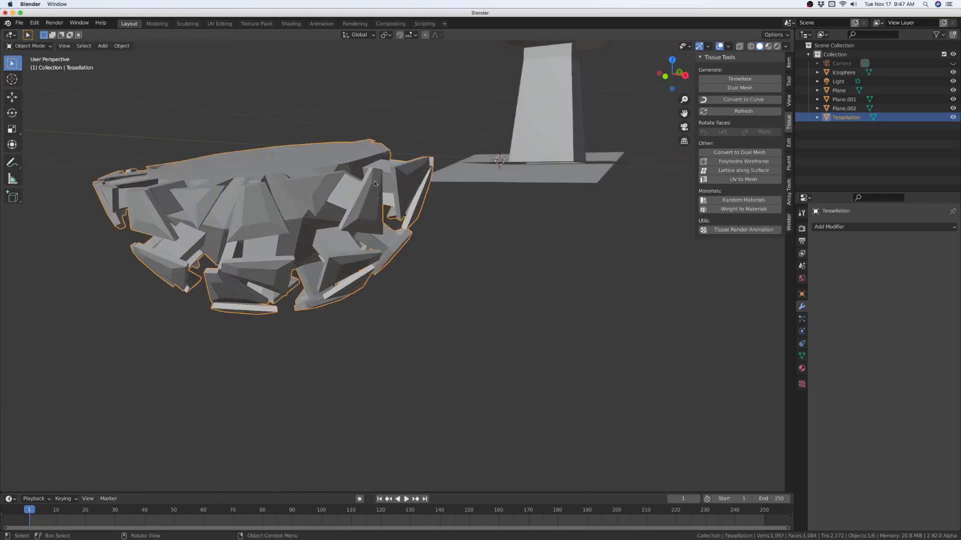
click(824, 228)
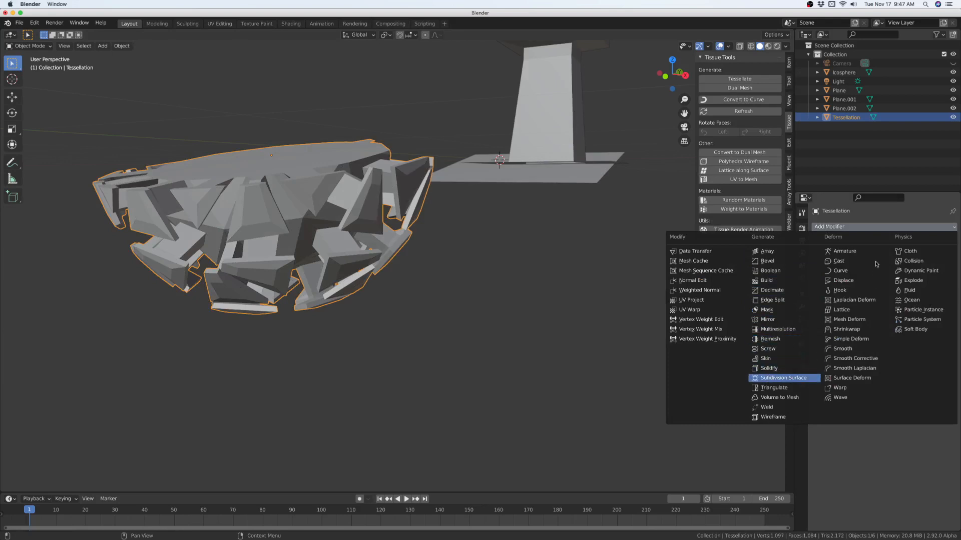
key(Return)
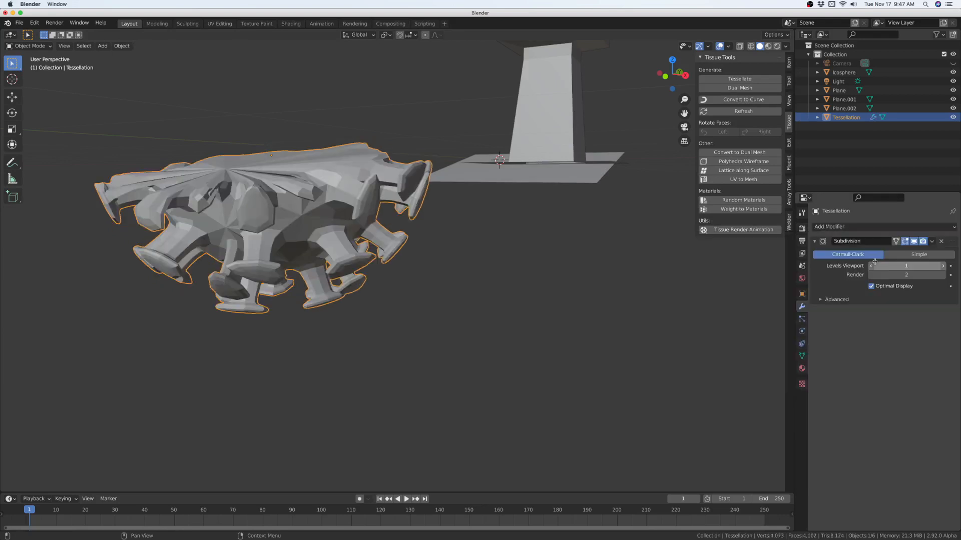
click(942, 268)
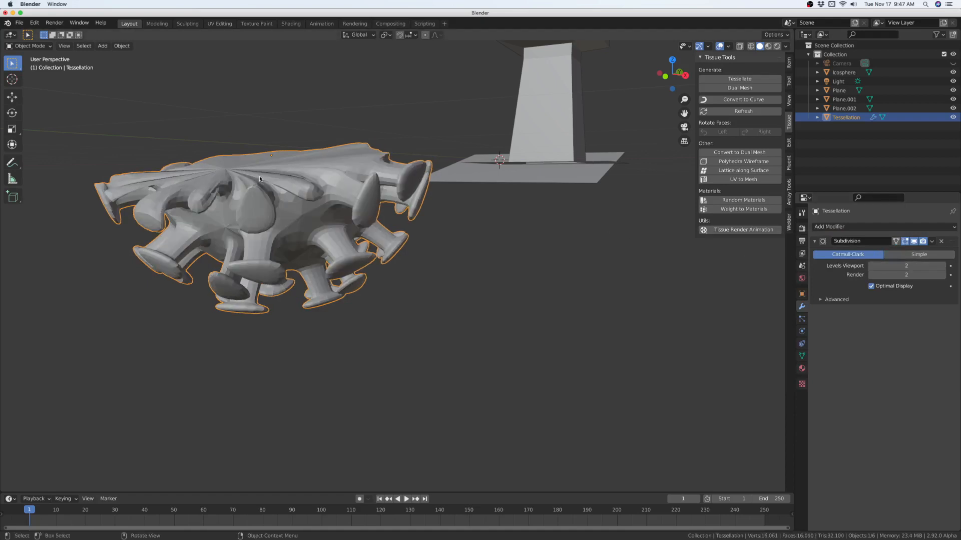
Return to Edit Mode, inspect the smoothed bowl against its mesh cage, and remove the Subdivision modifier
key(Tab)
middle_drag(260, 178, 318, 158)
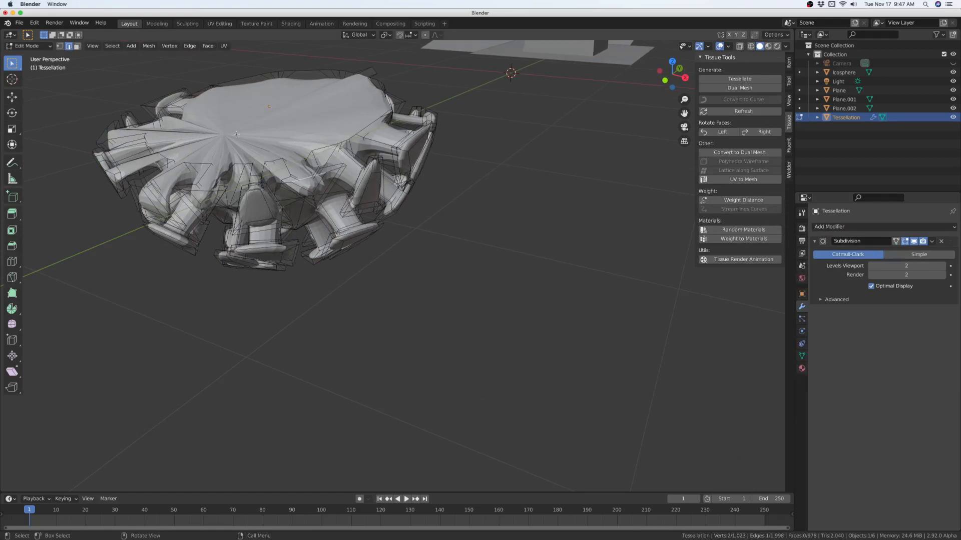
middle_drag(218, 143, 383, 143)
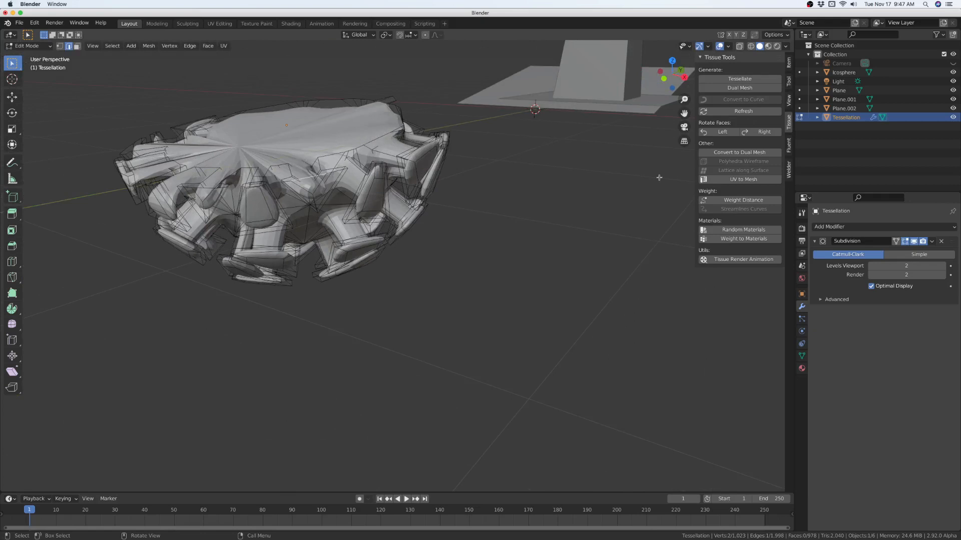
click(942, 242)
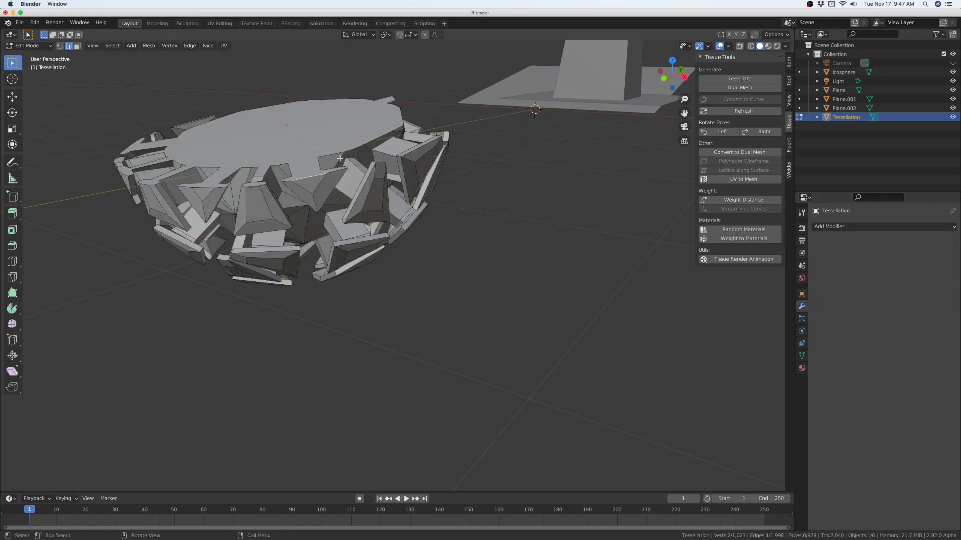
middle_drag(335, 153, 266, 180)
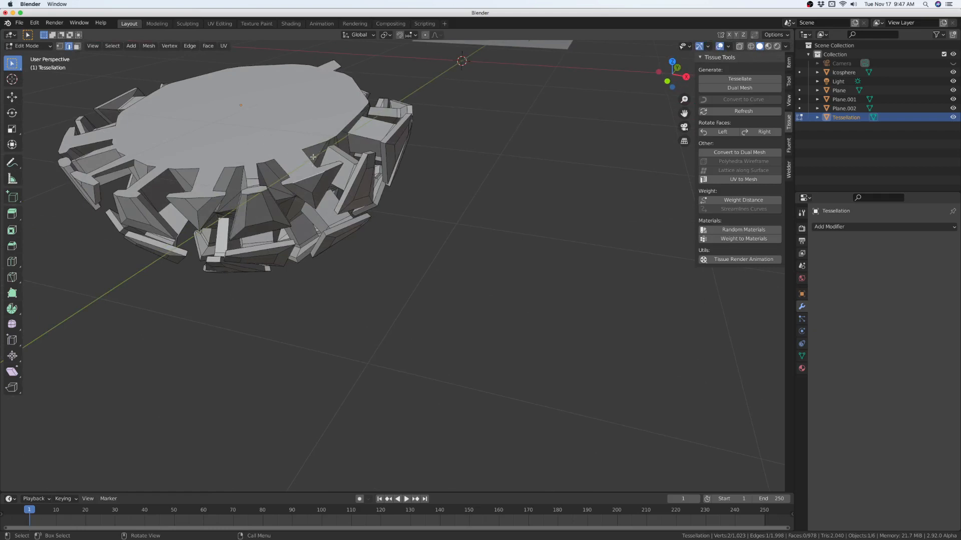
middle_drag(313, 157, 452, 165)
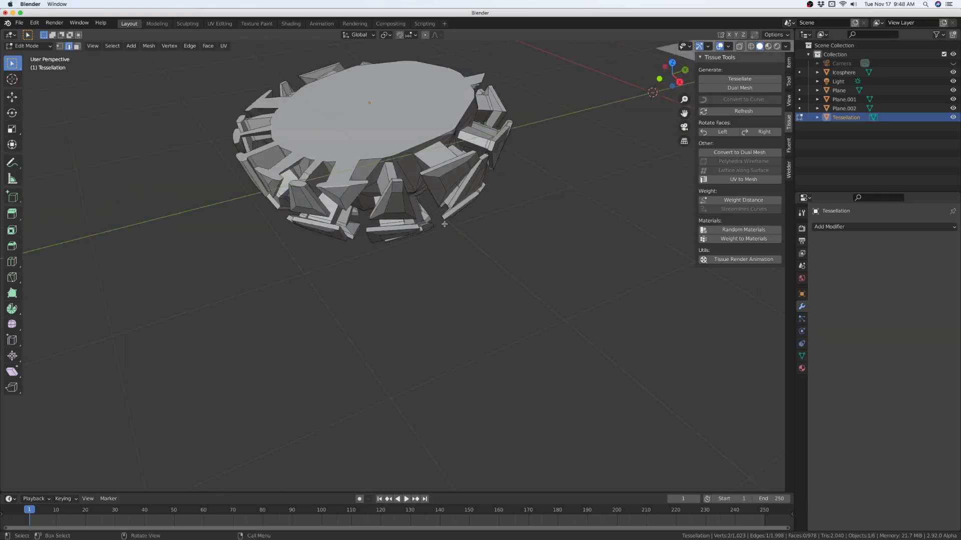
scroll(444, 224, down, 4)
scroll(408, 127, up, 5)
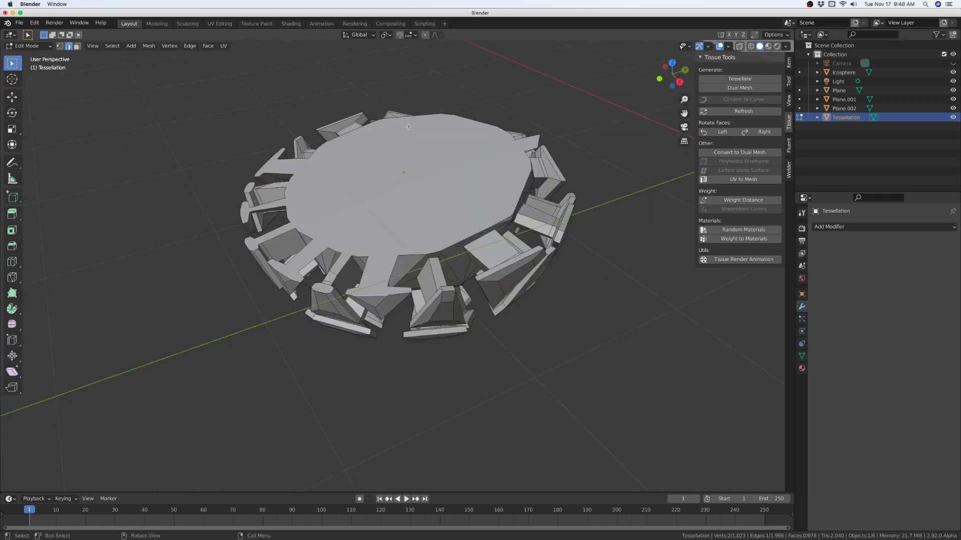